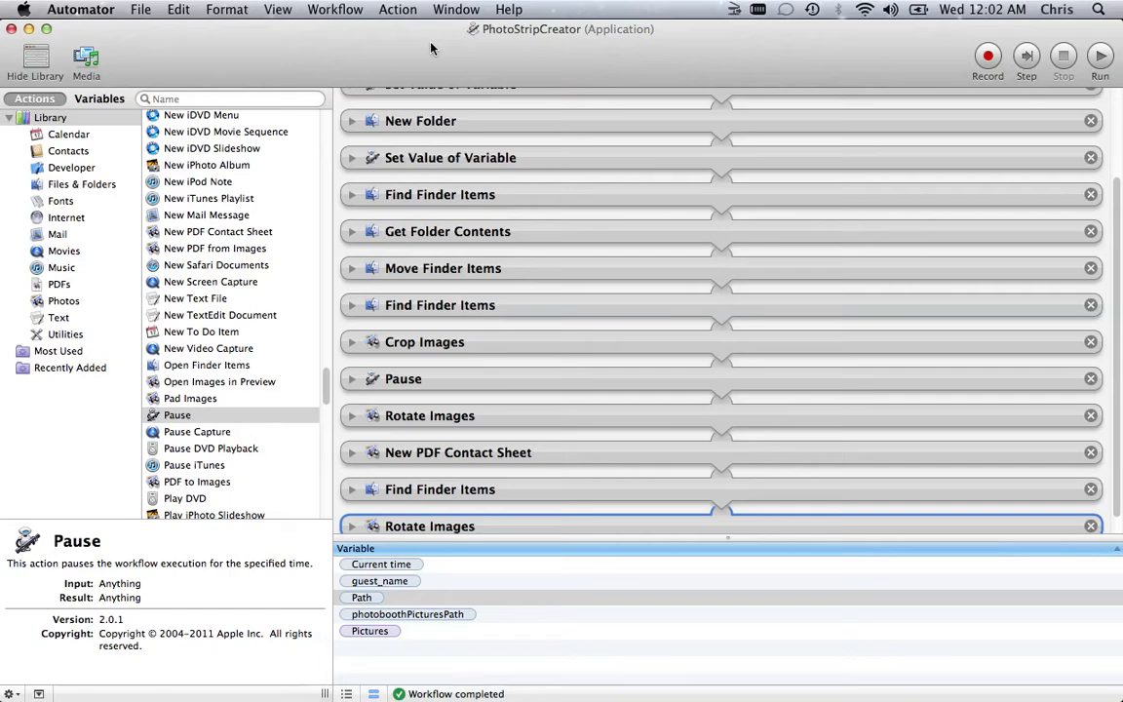
Review the sequence of actions in the PhotoStripCreator workflow, from Ask for Text down to the final Rotate Images.
{"action": "left_click_drag", "start_coordinate": [1119, 200], "coordinate": [1110, 94]}
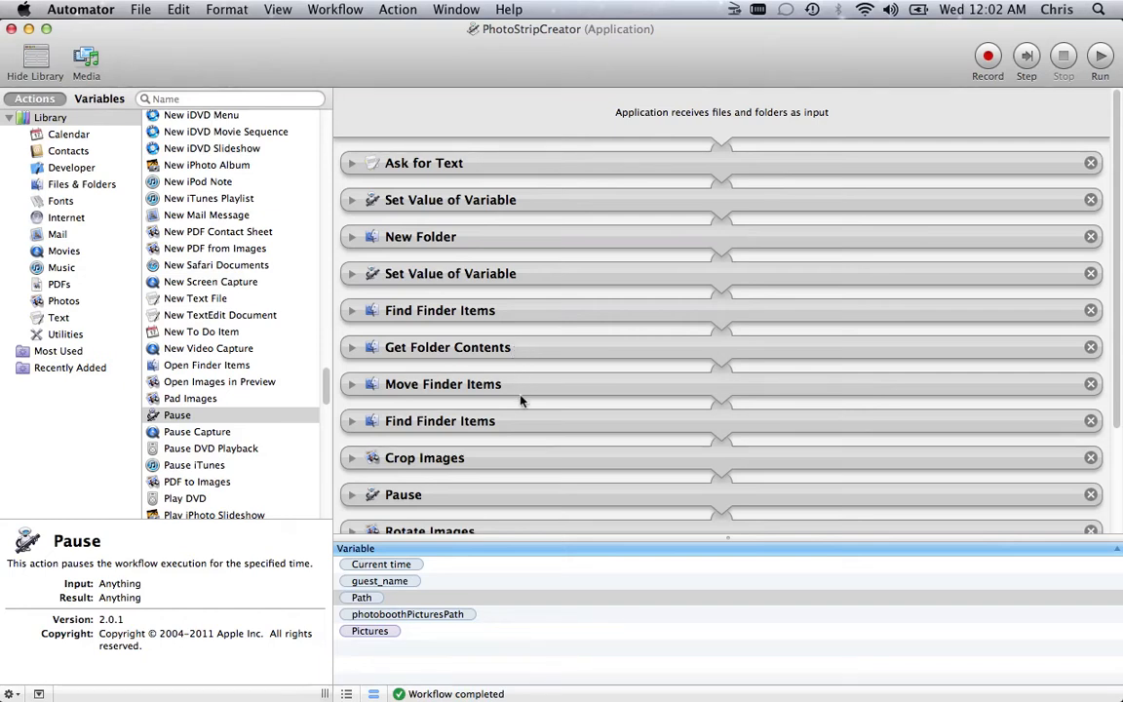
{"action": "scroll", "coordinate": [522, 395], "scroll_direction": "down", "scroll_amount": 2}
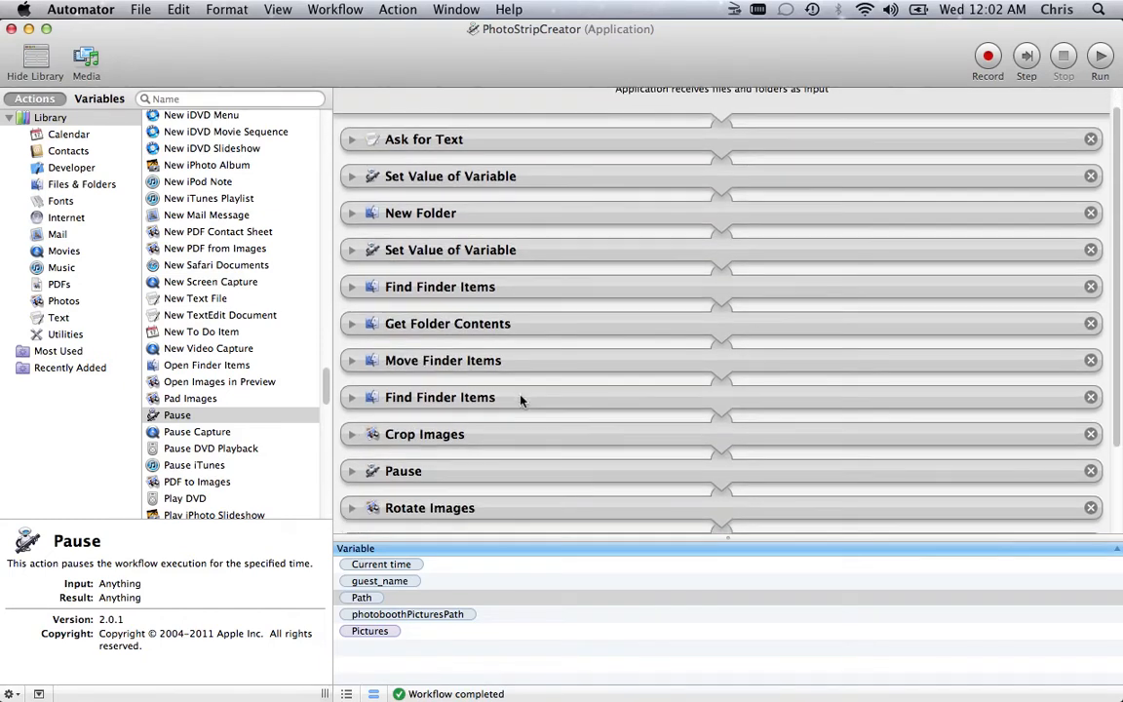
{"action": "scroll", "coordinate": [522, 399], "scroll_direction": "down", "scroll_amount": 2}
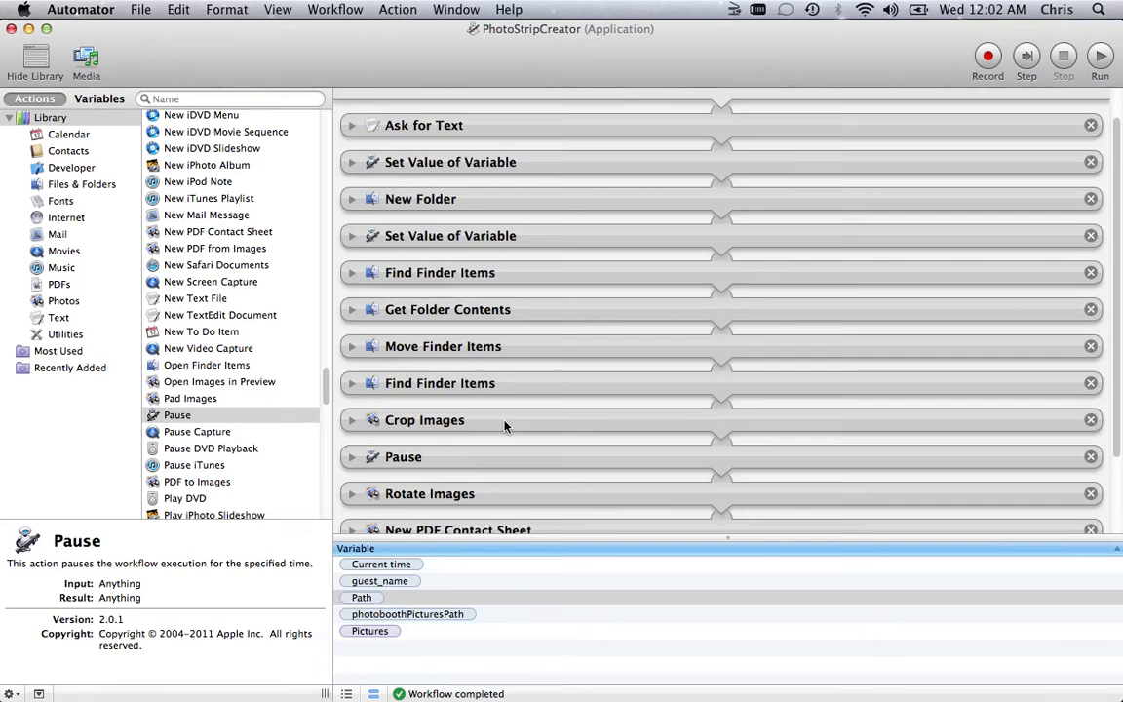
{"action": "scroll", "coordinate": [504, 426], "scroll_direction": "down", "scroll_amount": 1}
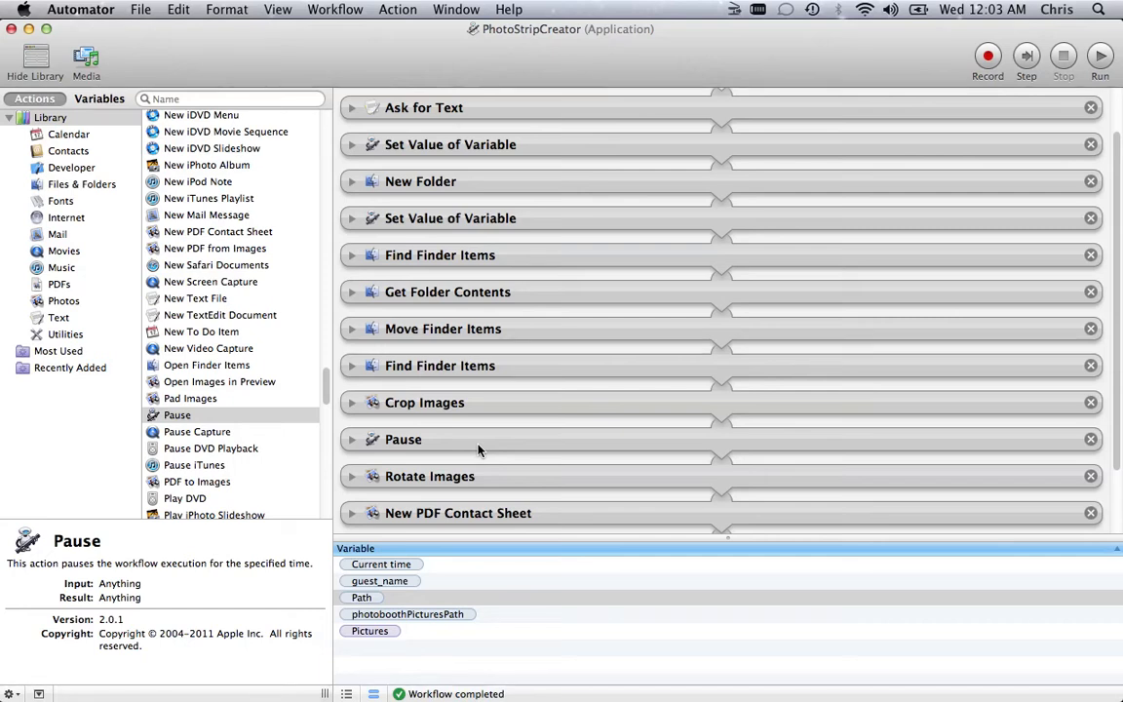
{"action": "scroll", "coordinate": [478, 449], "scroll_direction": "down", "scroll_amount": 1}
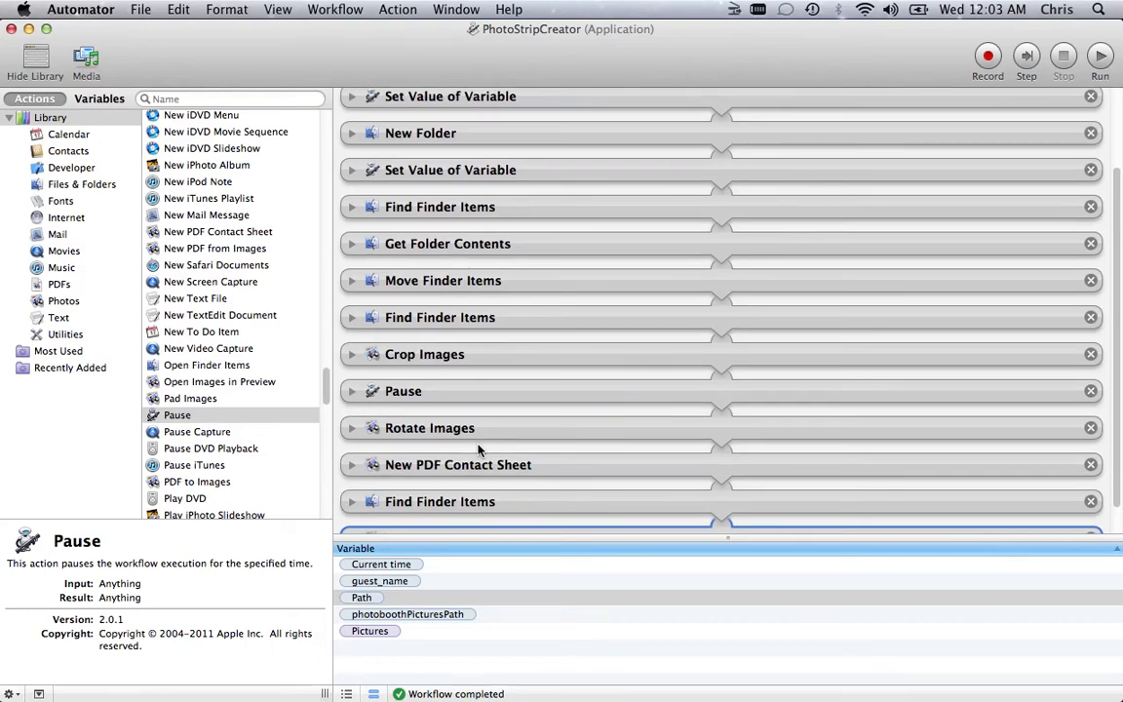
{"action": "scroll", "coordinate": [478, 450], "scroll_direction": "down", "scroll_amount": 1}
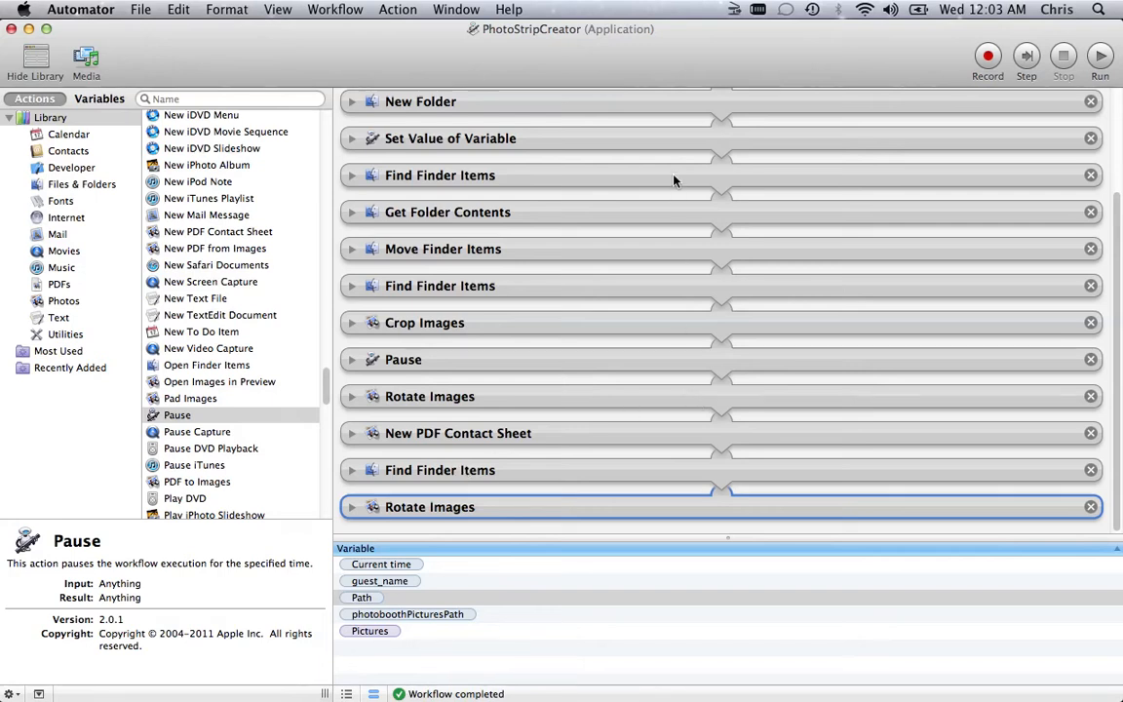
Switch to Sofortbild to view the camera capture window.
{"action": "key", "text": "super+Tab"}
{"action": "key", "text": "super+Tab"}
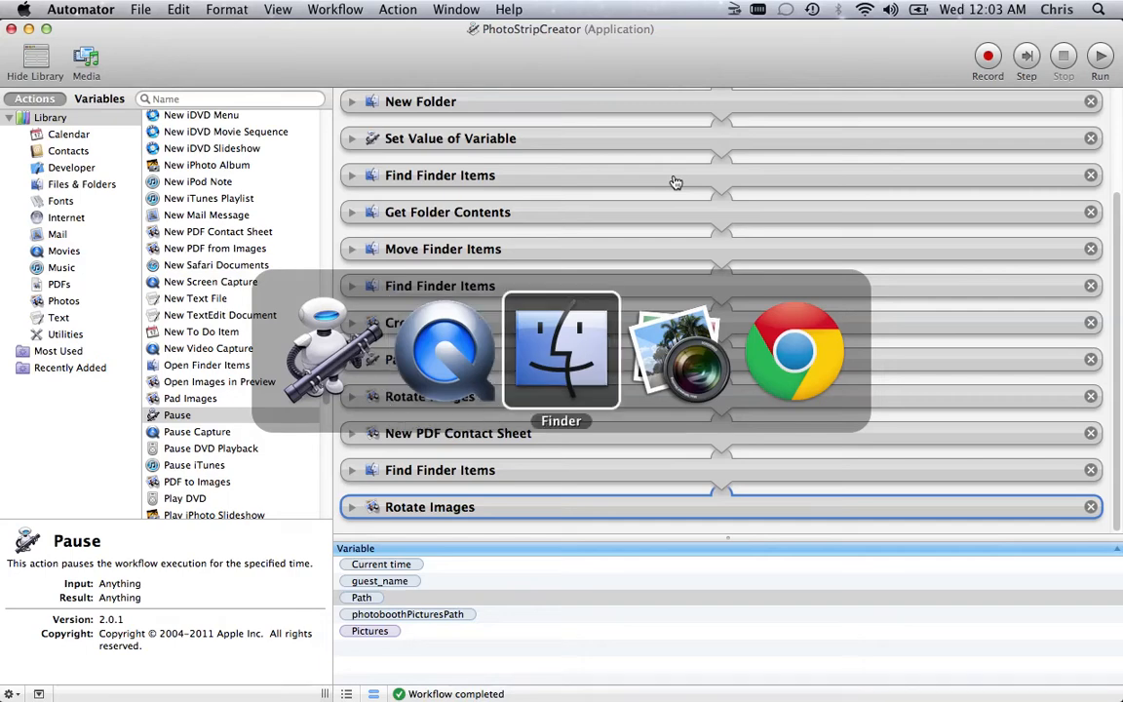
{"action": "key", "text": "super+Tab"}
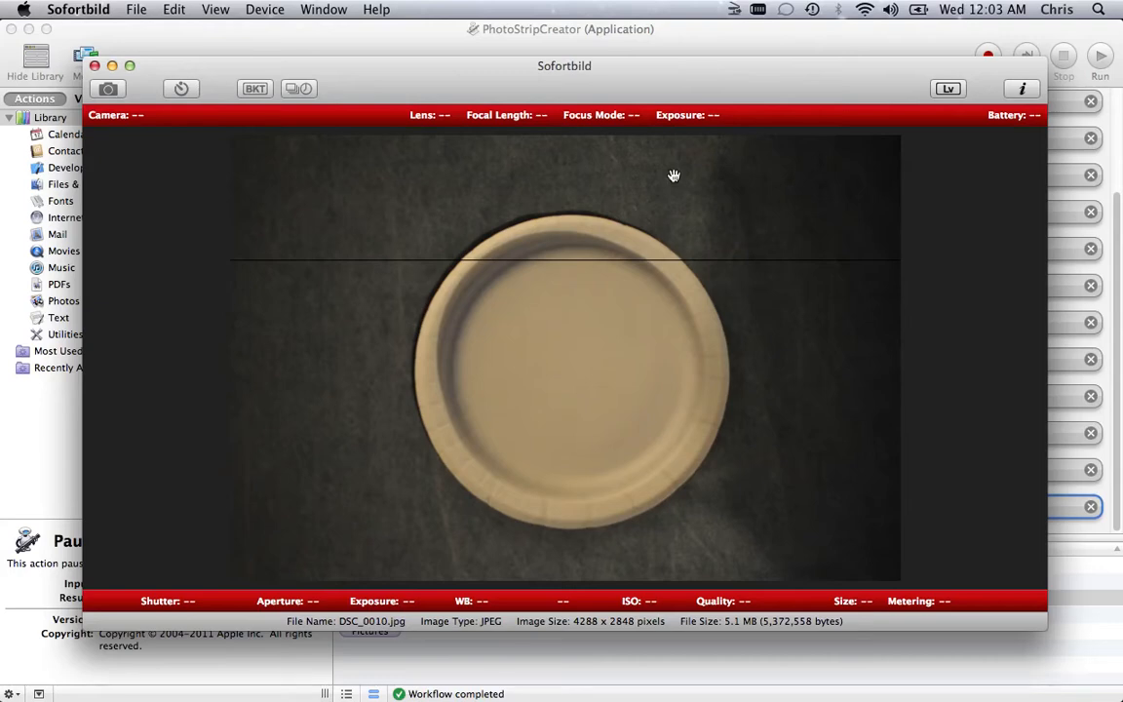
Switch to Finder and preview the DSC photos in the PhotoBoothInputs folder.
{"action": "key", "text": "super+Tab"}
{"action": "key", "text": "super+Tab"}
{"action": "key", "text": "super+Tab"}
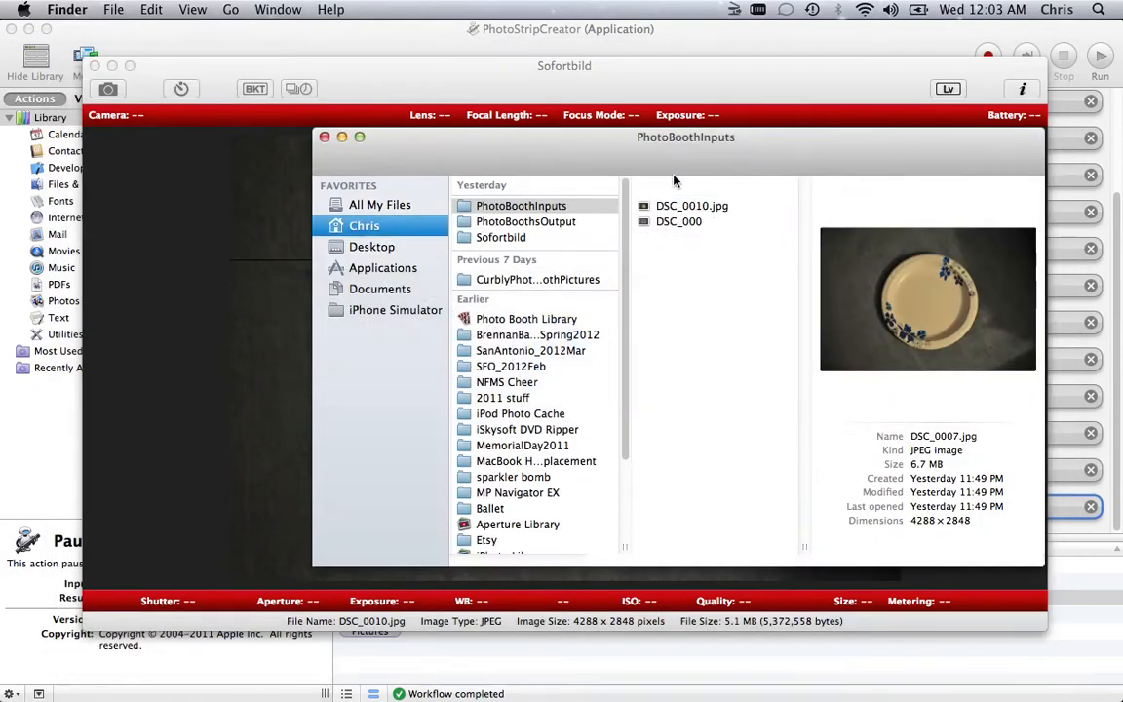
{"action": "left_click", "coordinate": [675, 207]}
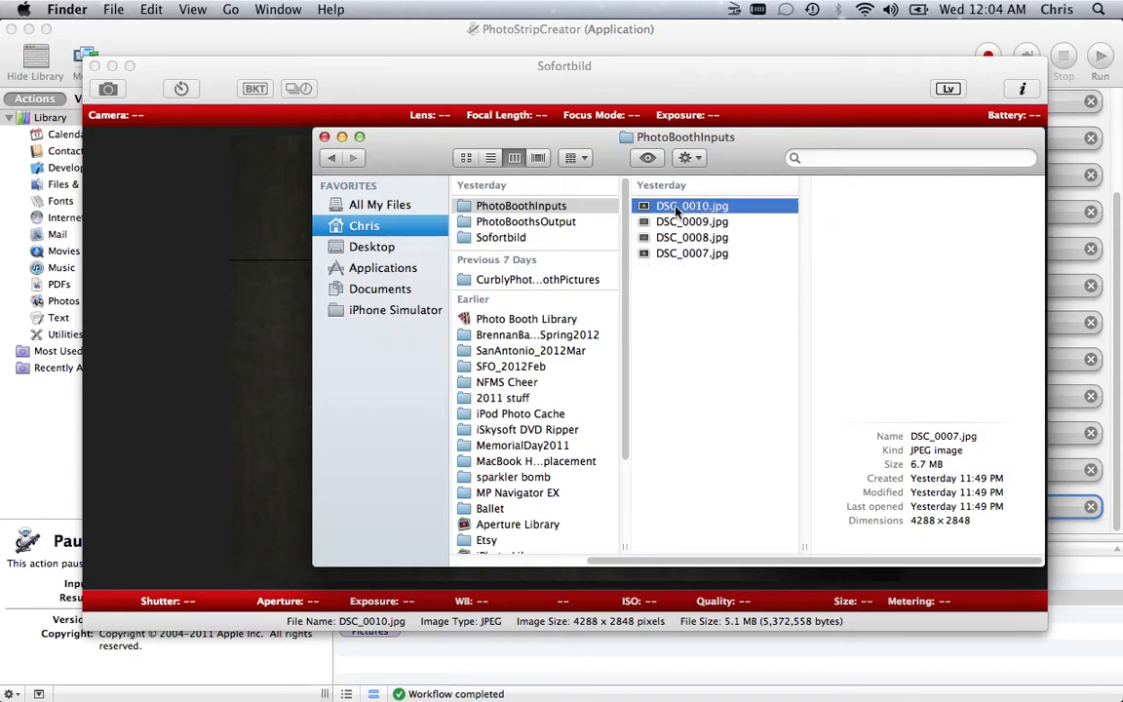
{"action": "key", "text": "Down"}
{"action": "key", "text": "Down"}
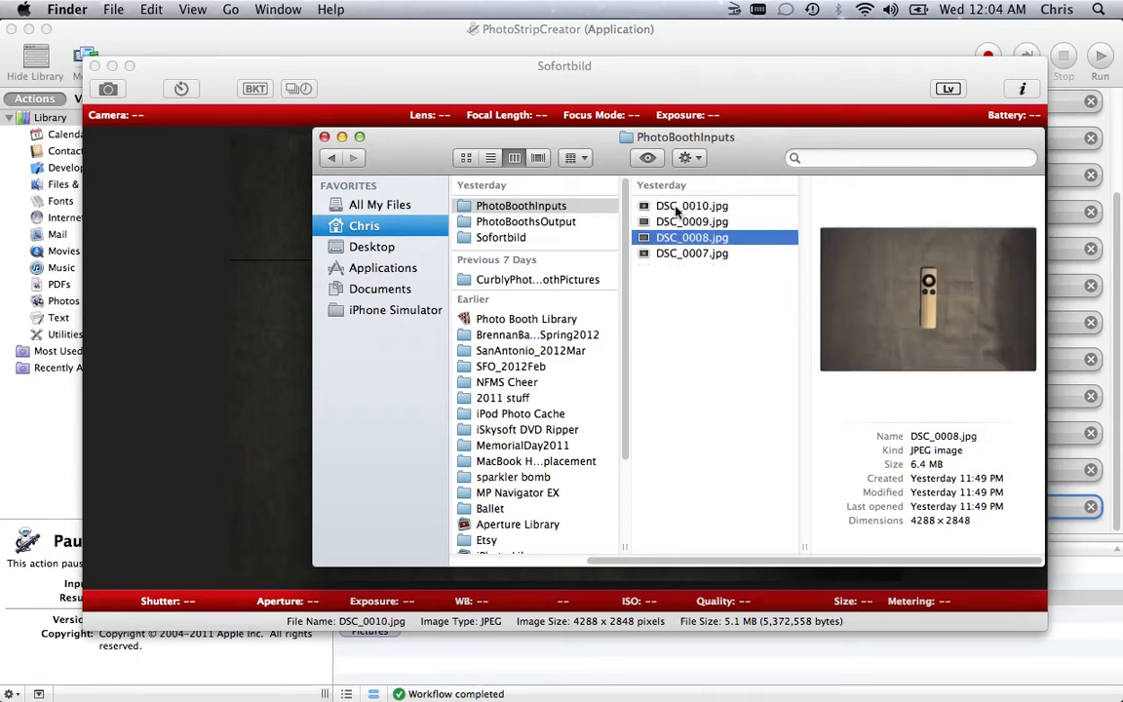
{"action": "key", "text": "Down"}
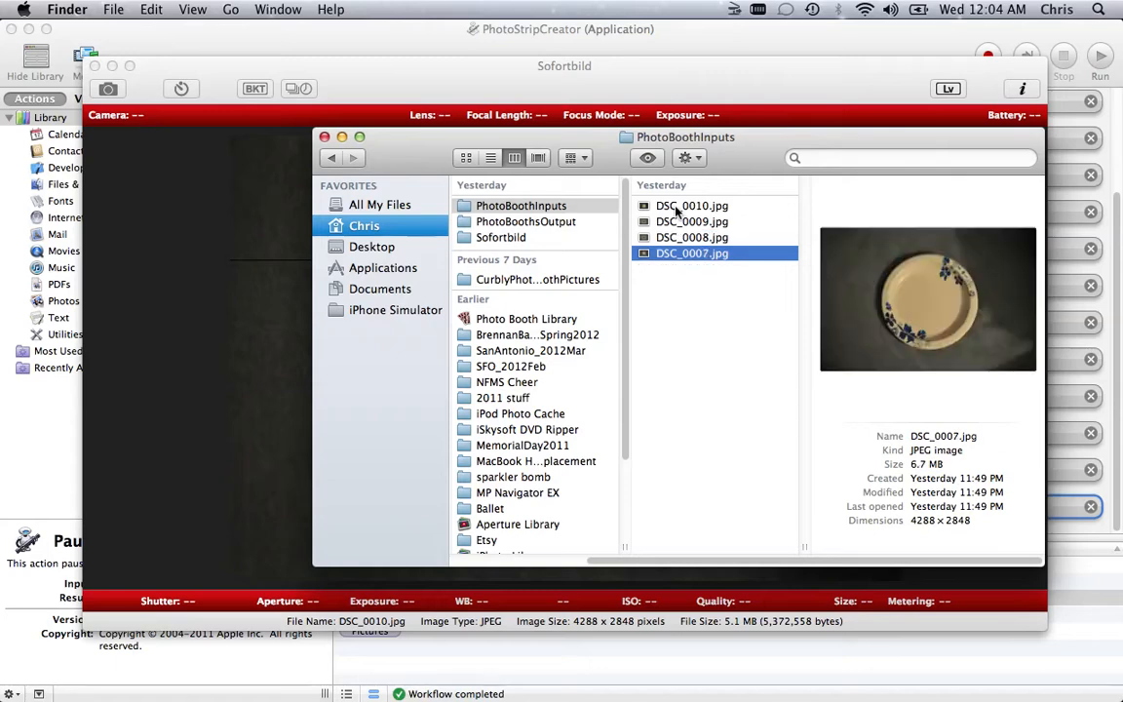
{"action": "key", "text": "Up"}
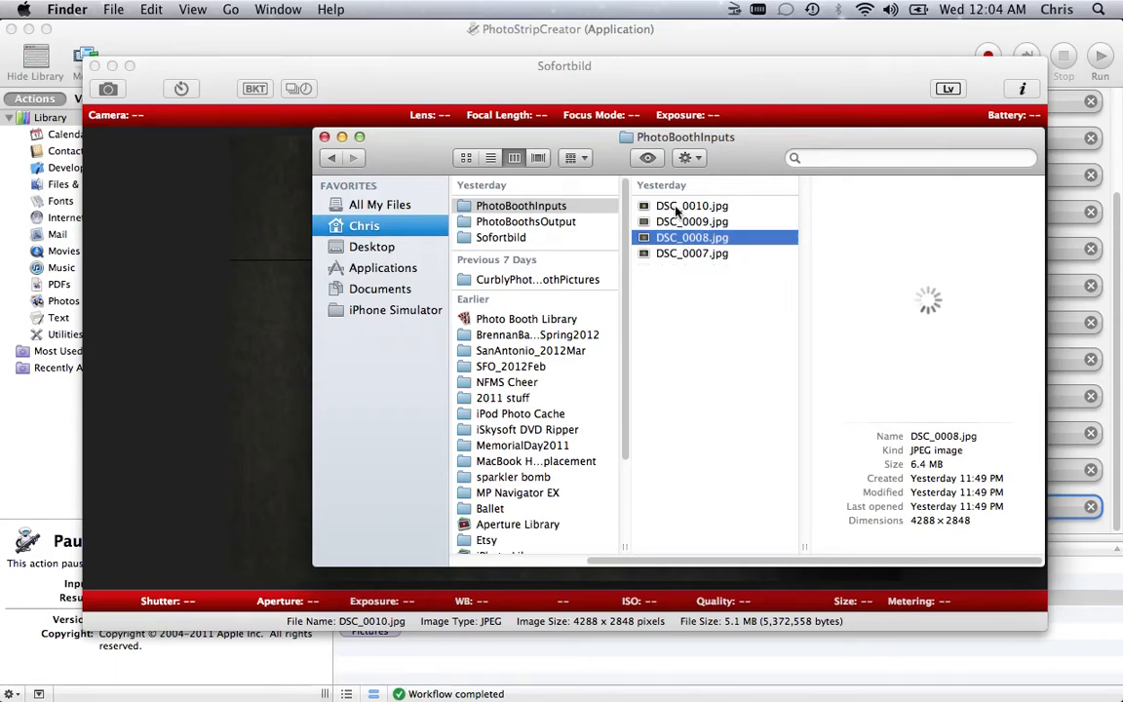
{"action": "key", "text": "Up"}
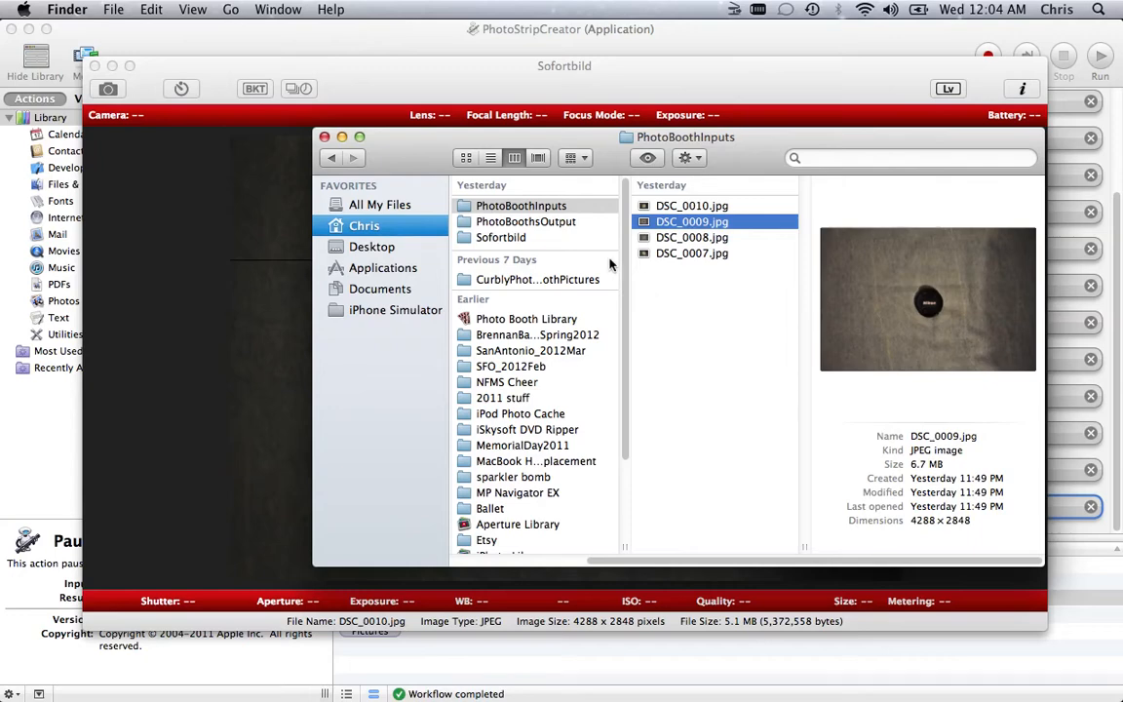
Show the contents of the PhotoBoothsOutput folder in Finder.
{"action": "key", "text": "cmd+Tab"}
{"action": "key", "text": "super+shift+Tab"}
{"action": "left_click", "coordinate": [561, 225]}
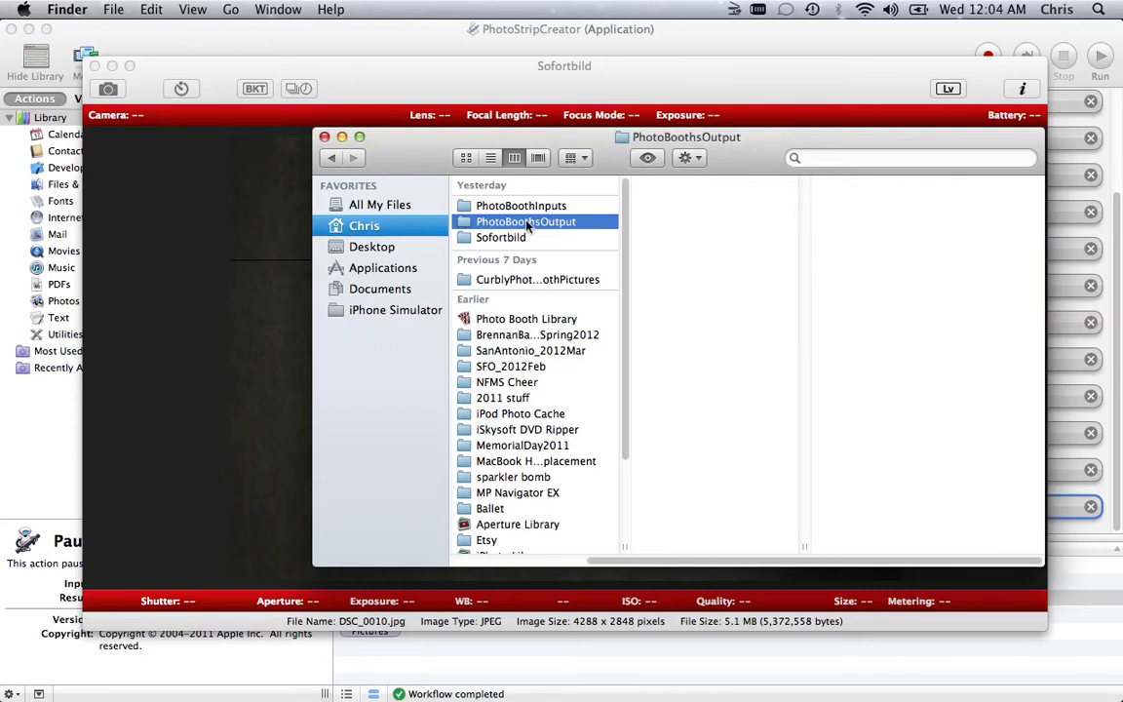
Switch to Automator, run the PhotoStripCreator workflow with "Test 1" as the name, and expand the Crop Images action.
{"action": "key", "text": "super+Tab"}
{"action": "key", "text": "super+Tab"}
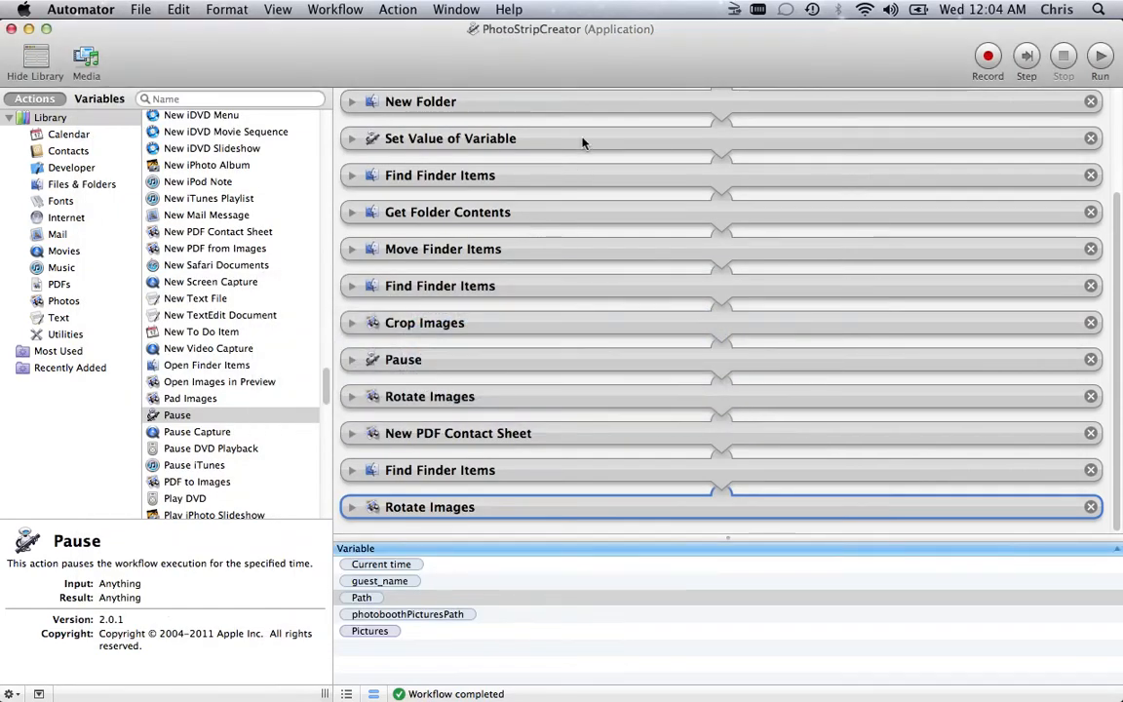
{"action": "left_click", "coordinate": [1100, 58]}
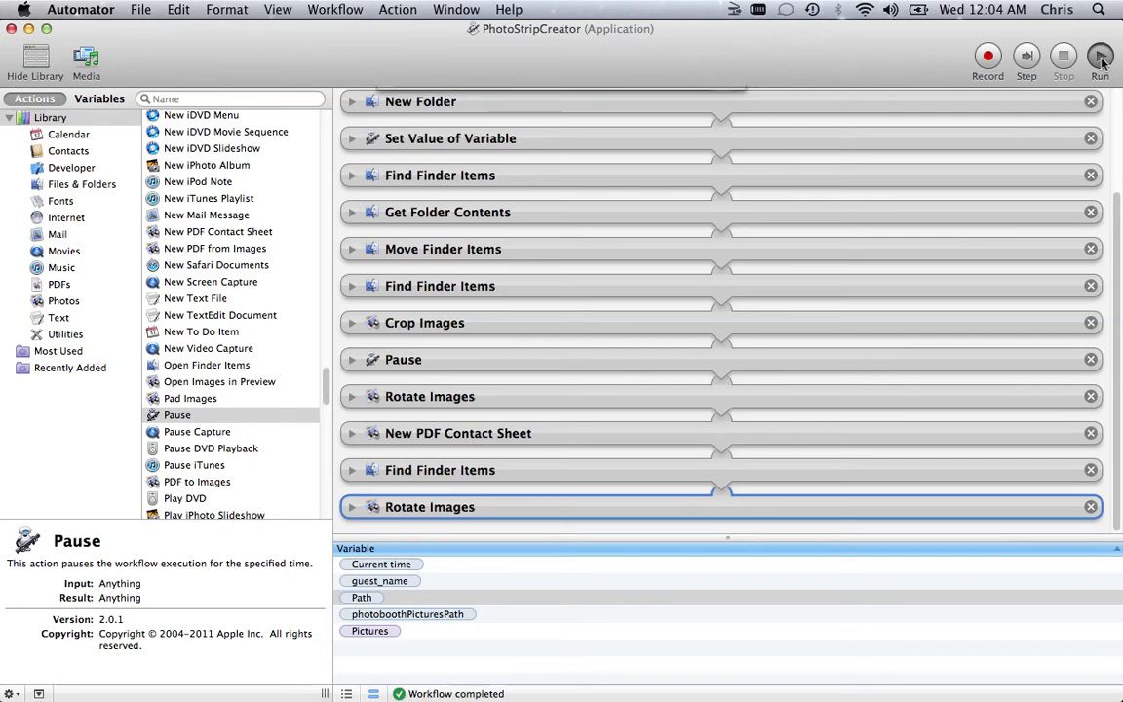
{"action": "key", "text": "Return"}
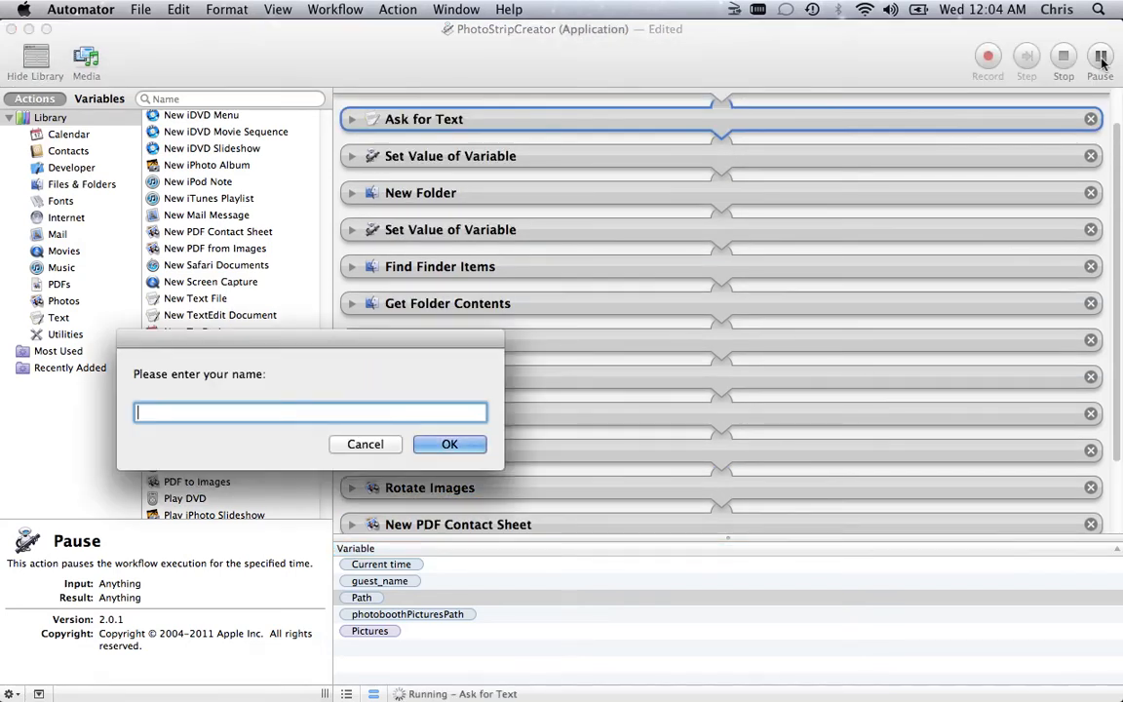
{"action": "type", "text": "Test 1"}
{"action": "key", "text": "Return"}
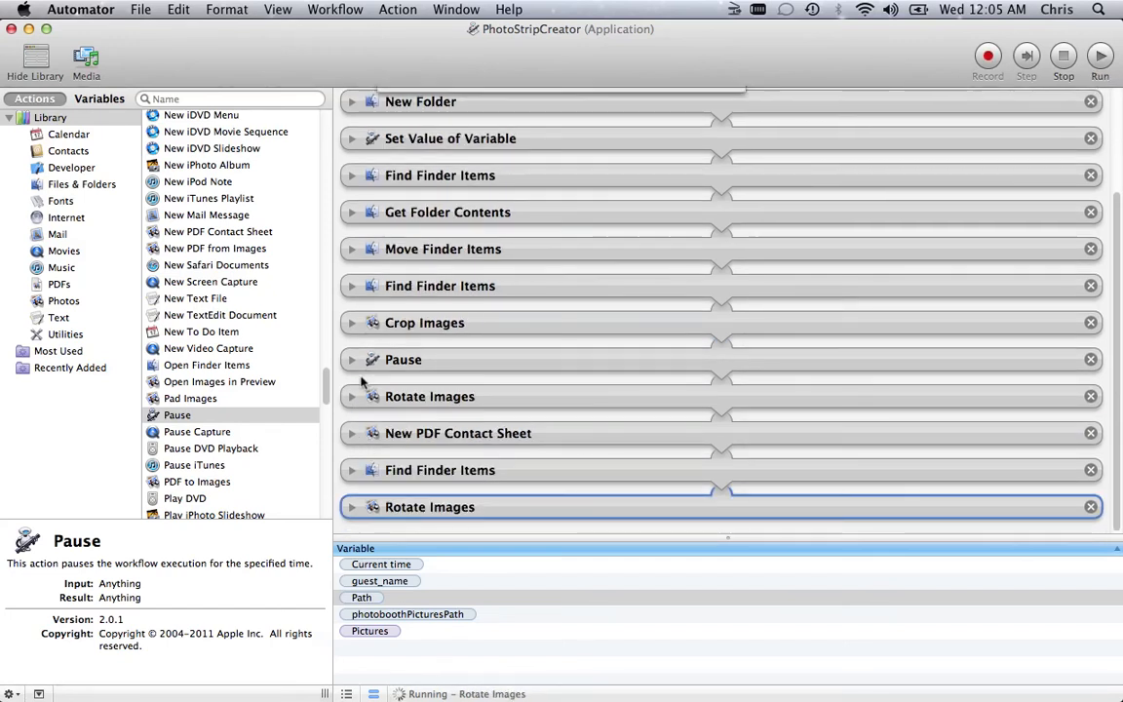
{"action": "key", "text": "Return"}
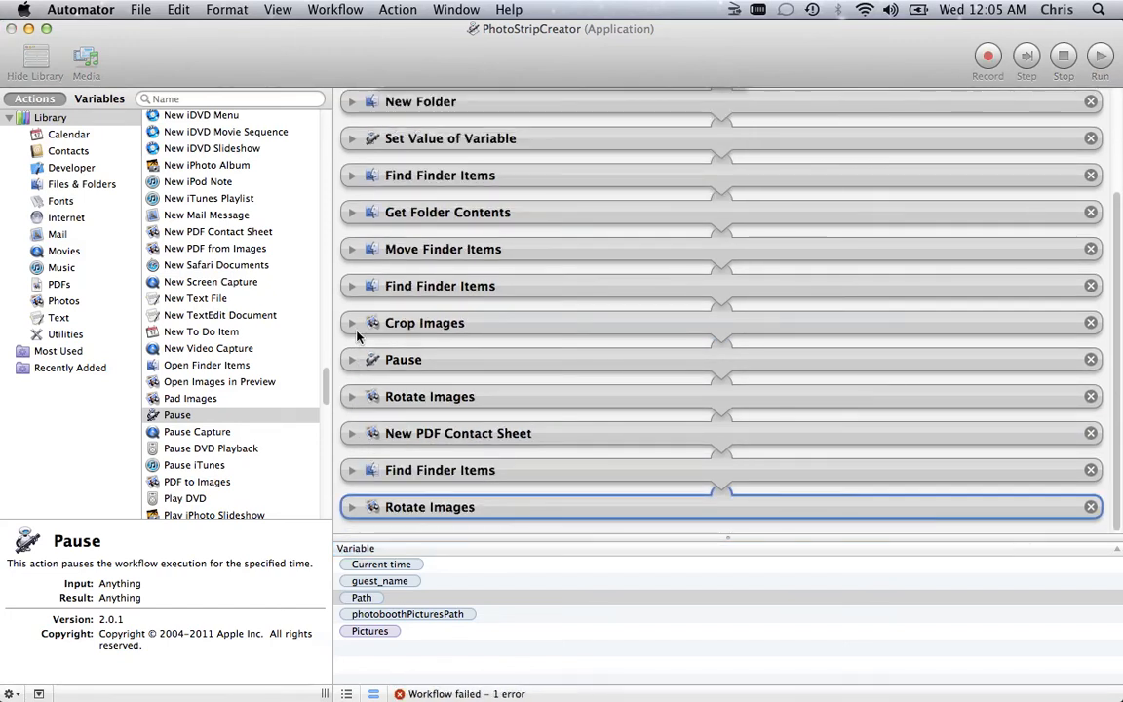
{"action": "left_click", "coordinate": [351, 324]}
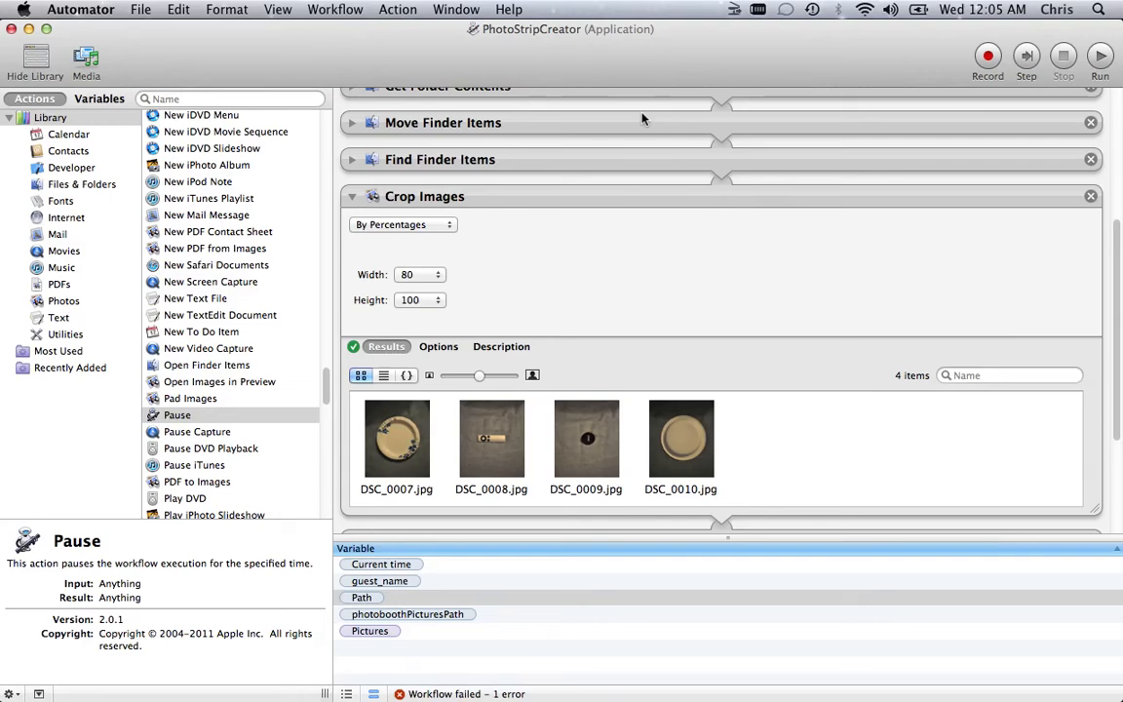
Switch to Finder and open the photo strip PDF from the Test 112/04 AM output folder in Preview.
{"action": "key", "text": "super+Tab"}
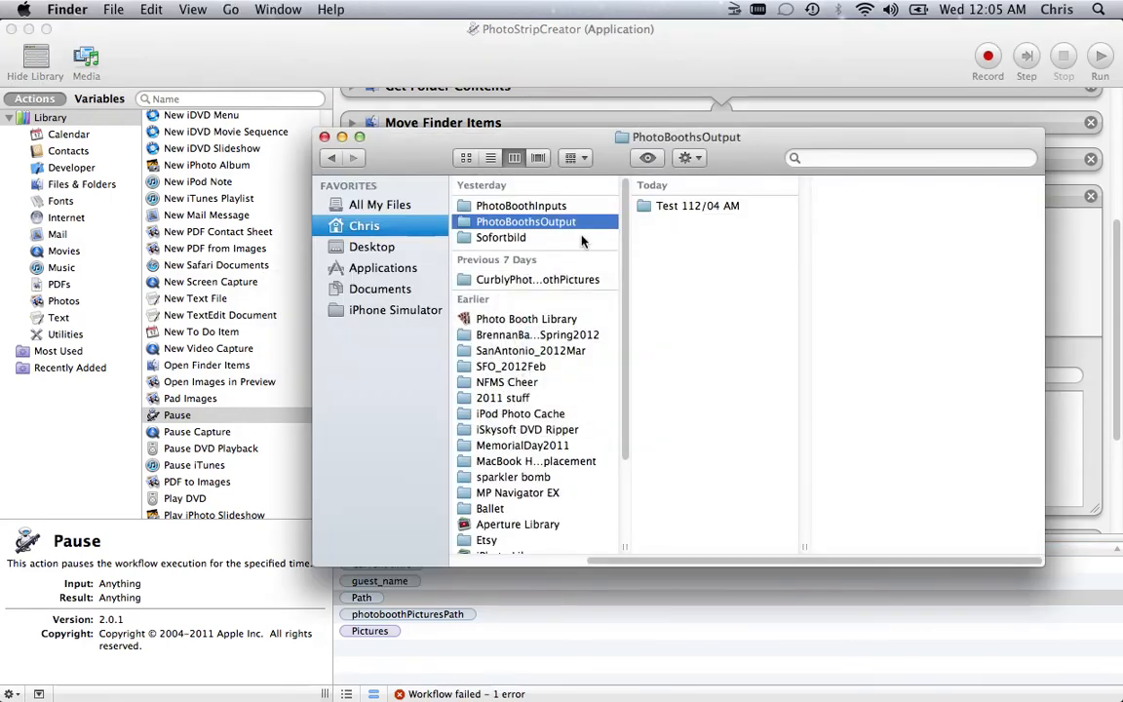
{"action": "left_click", "coordinate": [694, 213]}
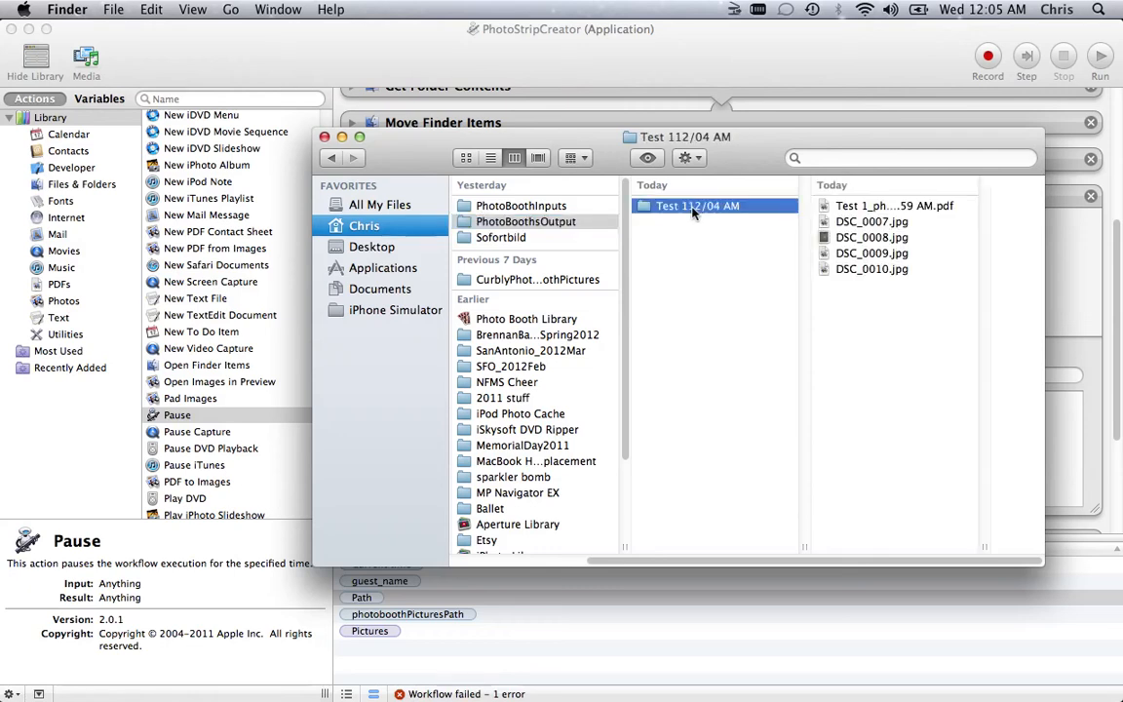
{"action": "key", "text": "Right"}
{"action": "key", "text": "Down"}
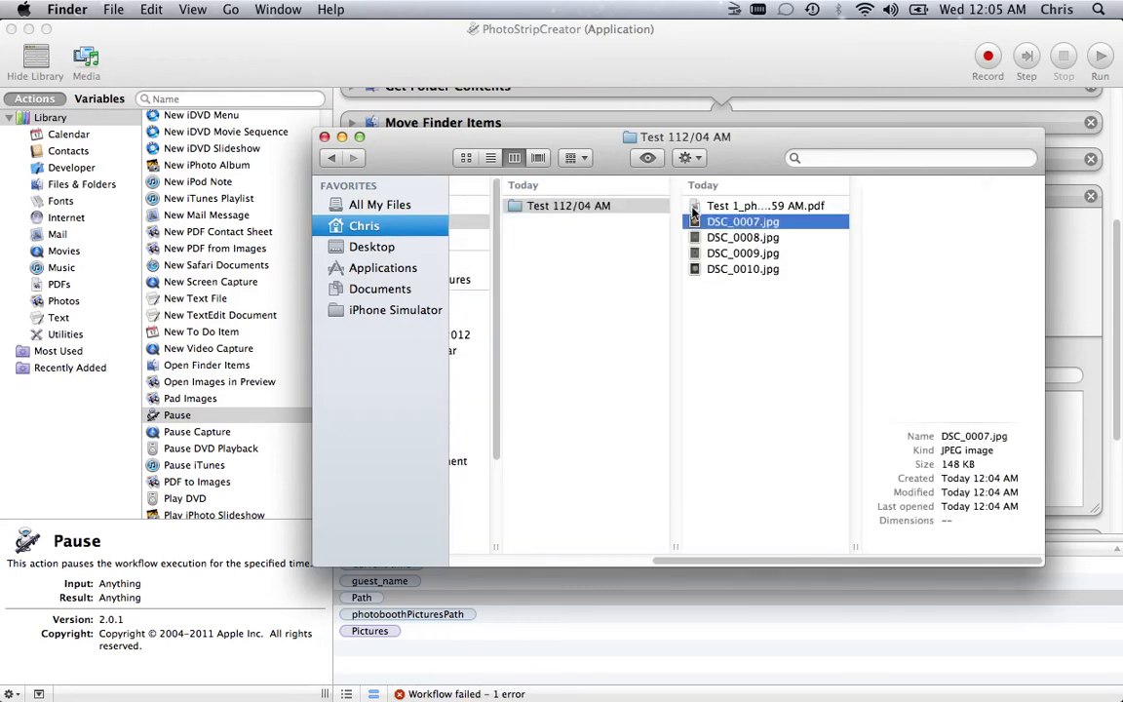
{"action": "key", "text": "Up"}
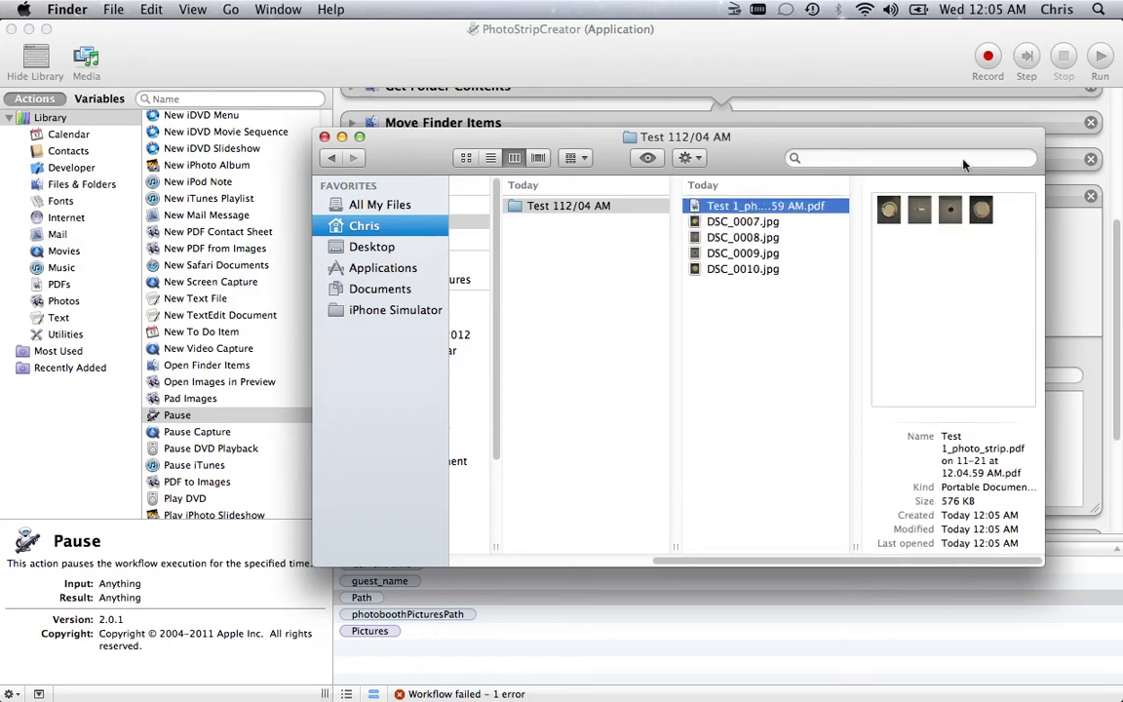
{"action": "double_click", "coordinate": [779, 214]}
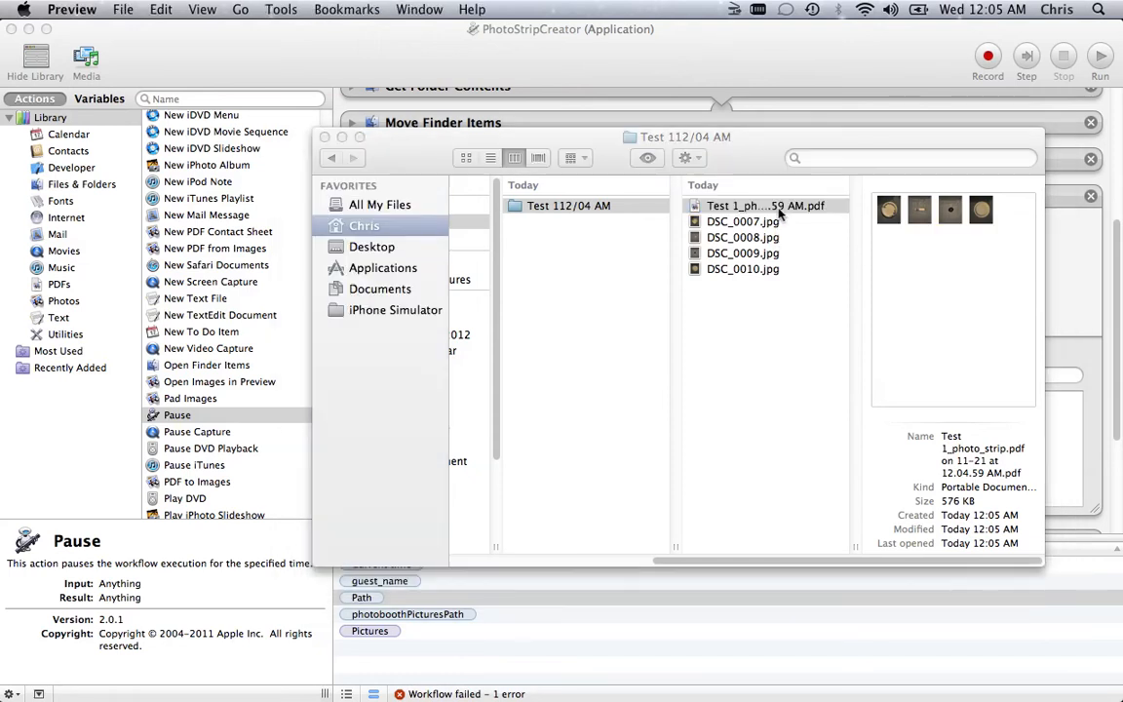